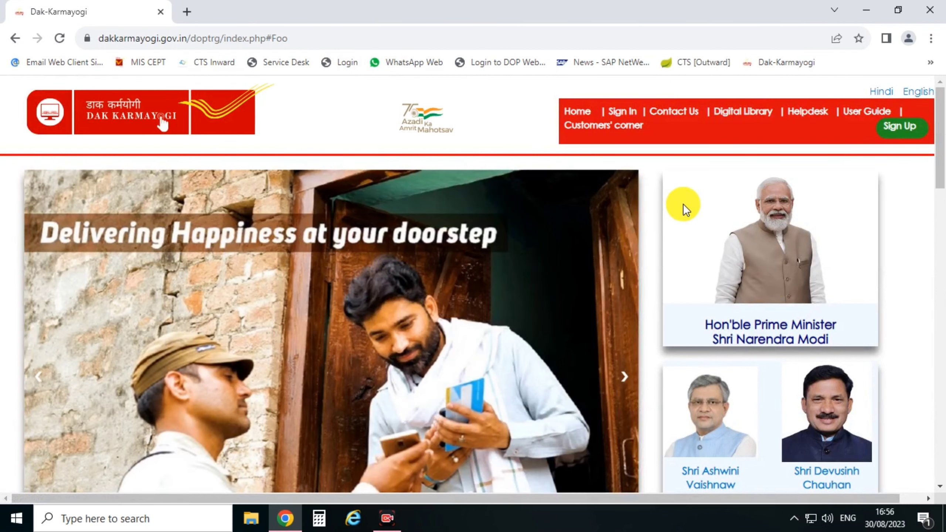
Open the Sign in form and dismiss the saved Employee ID suggestions
{"action": "left_click", "coordinate": [626, 112]}
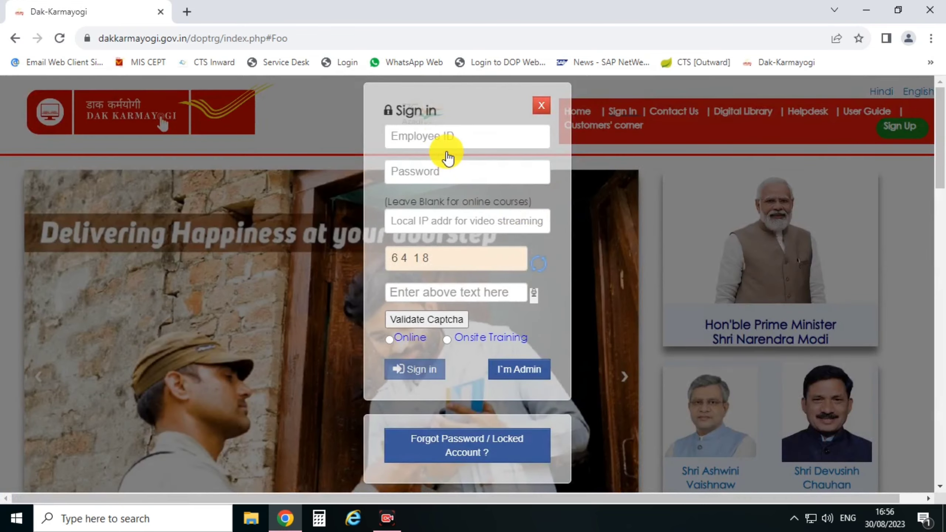
{"action": "left_click", "coordinate": [443, 135]}
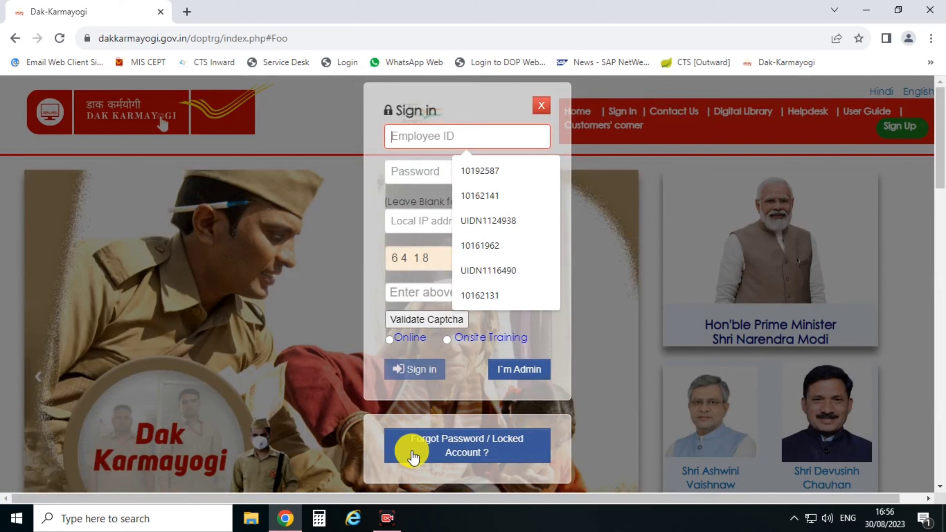
{"action": "left_click", "coordinate": [461, 369]}
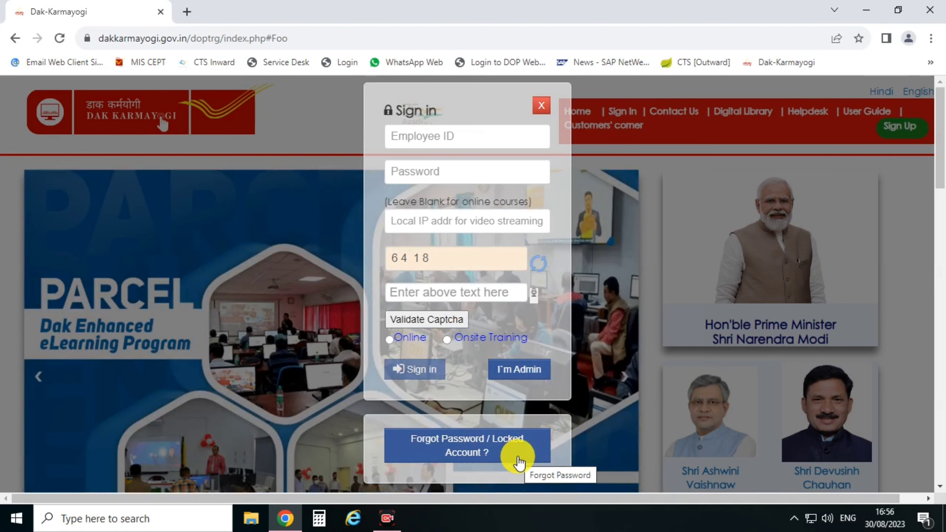
In Forgot Password / Locked Account, enter the employee ID and request an OTP
{"action": "left_click", "coordinate": [473, 447]}
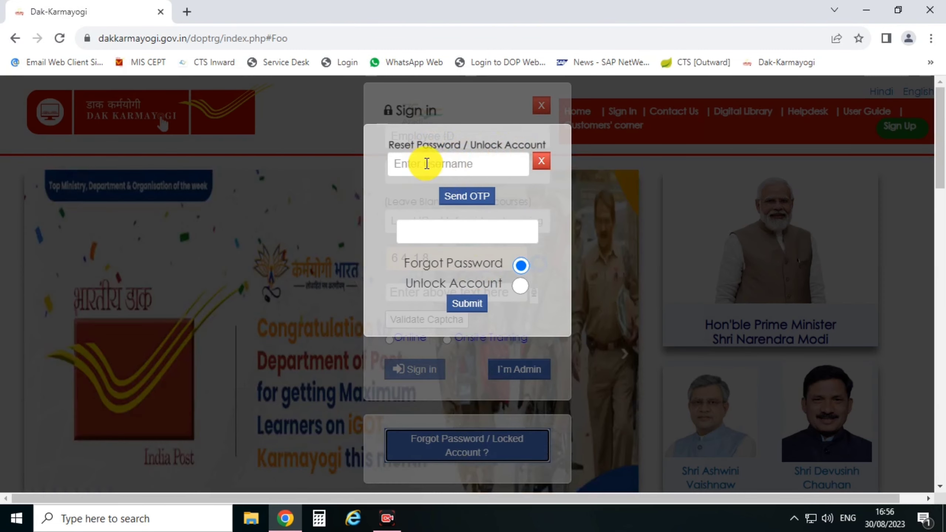
{"action": "left_click", "coordinate": [447, 163]}
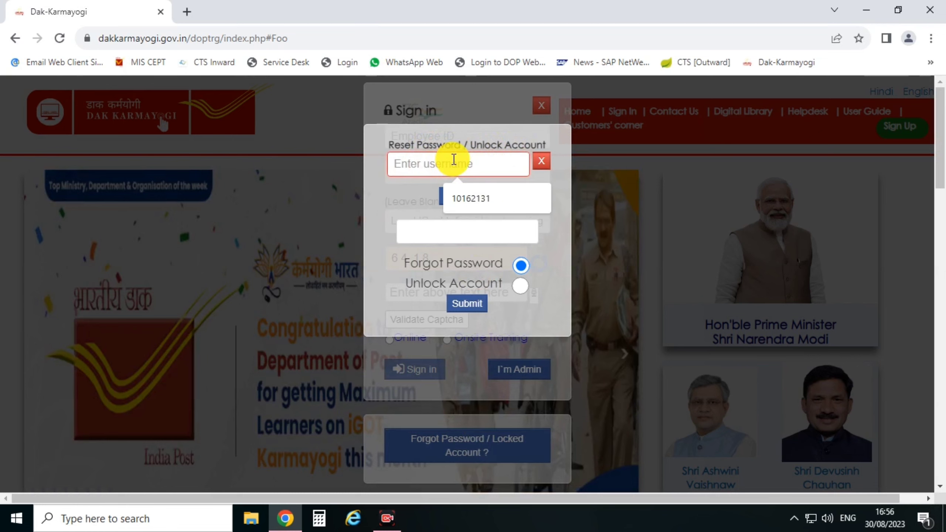
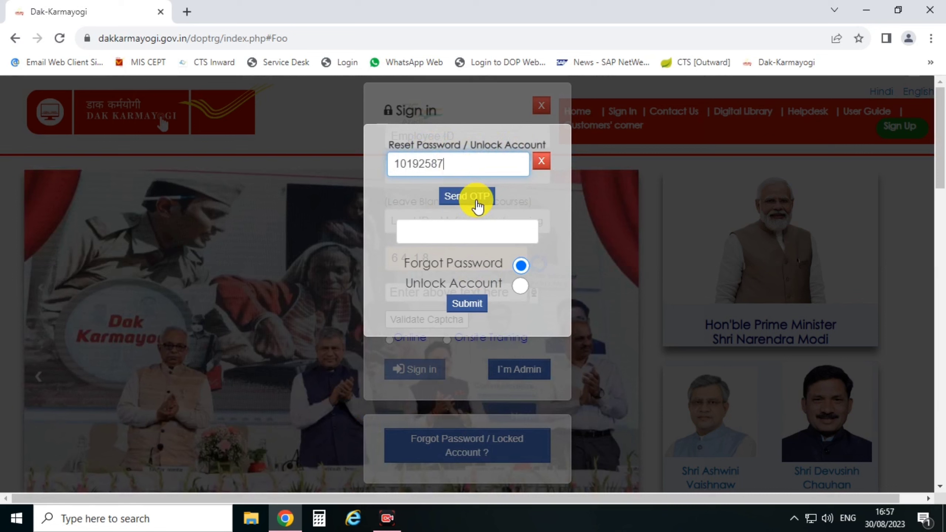
{"action": "left_click", "coordinate": [475, 202]}
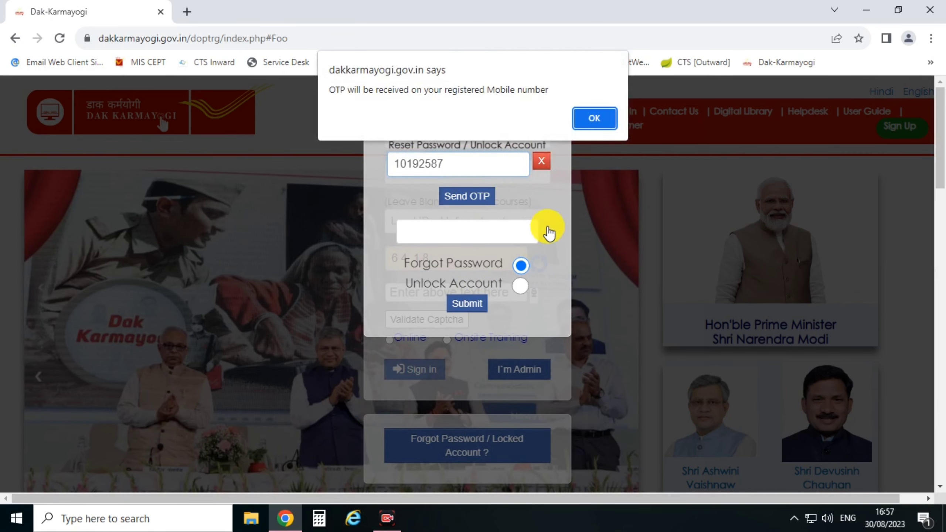
{"action": "left_click", "coordinate": [598, 121]}
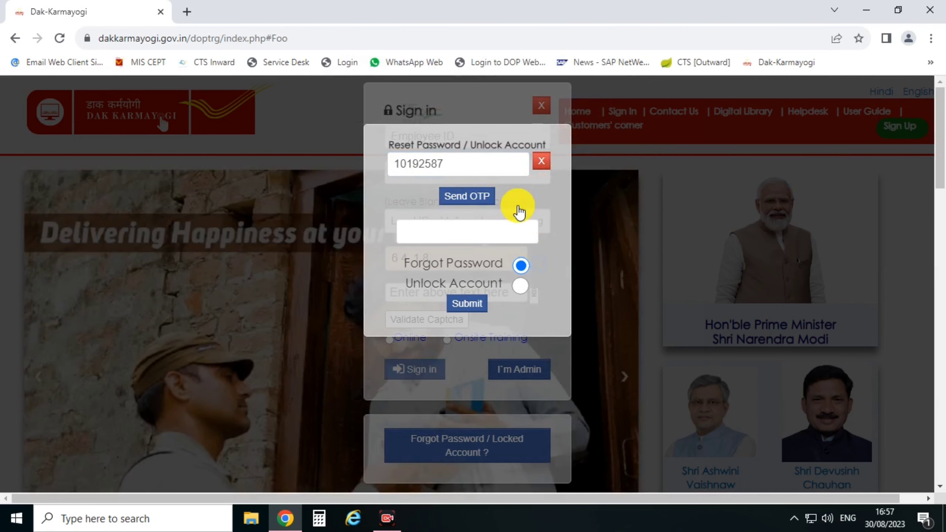
Enter the received OTP, choose Unlock Account, and submit to unlock the account
{"action": "left_click", "coordinate": [480, 224]}
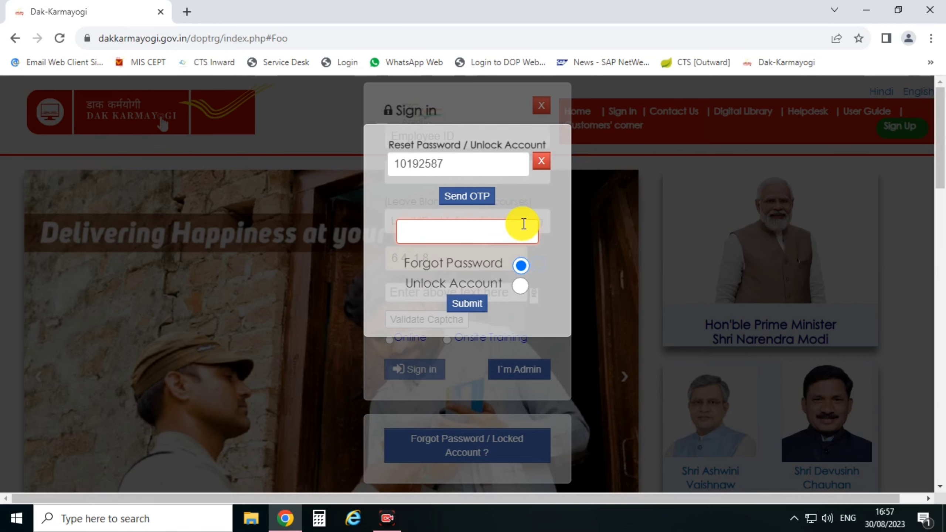
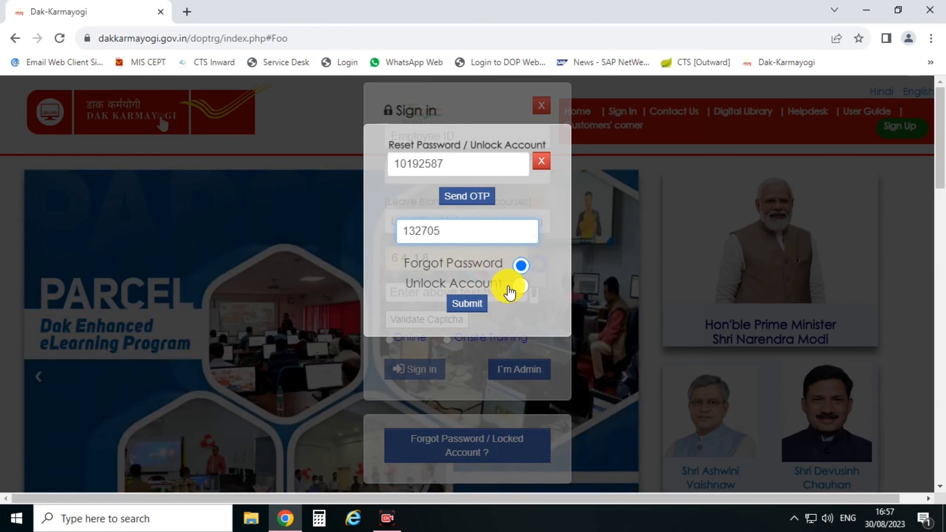
{"action": "left_click", "coordinate": [524, 290]}
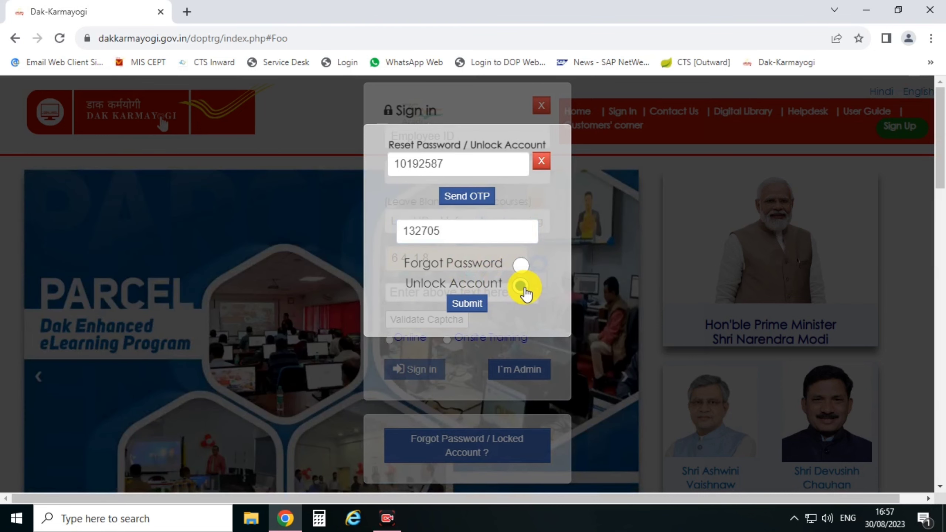
{"action": "left_click", "coordinate": [470, 305]}
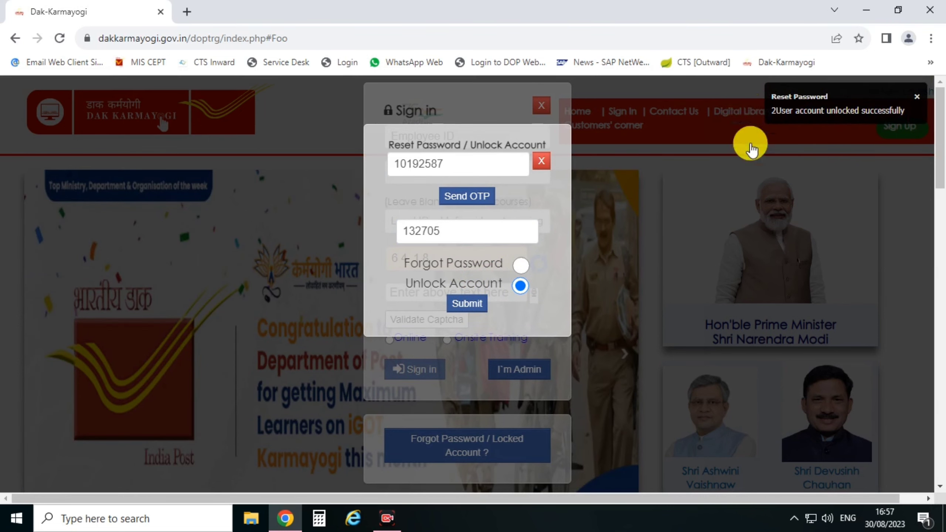
Reopen the reset dialog and delete the old OTP from its field
{"action": "left_click", "coordinate": [542, 162]}
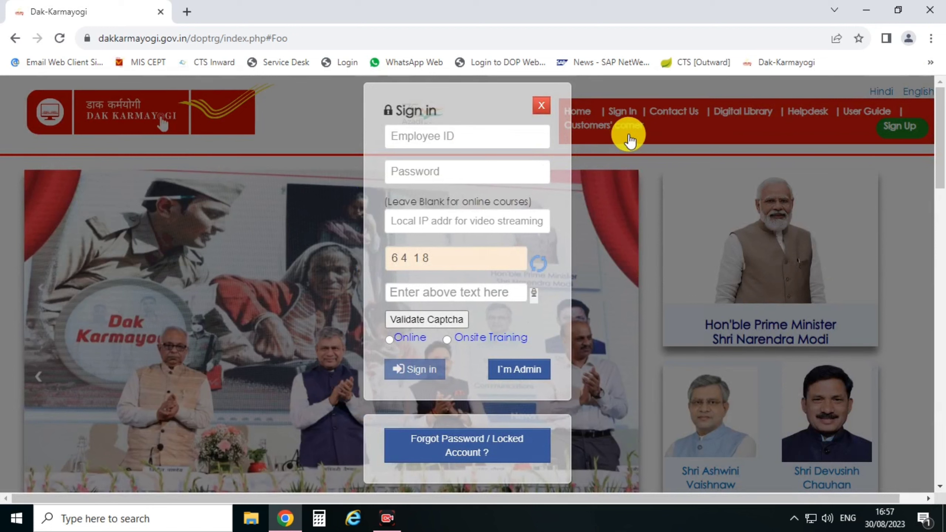
{"action": "left_click", "coordinate": [470, 452]}
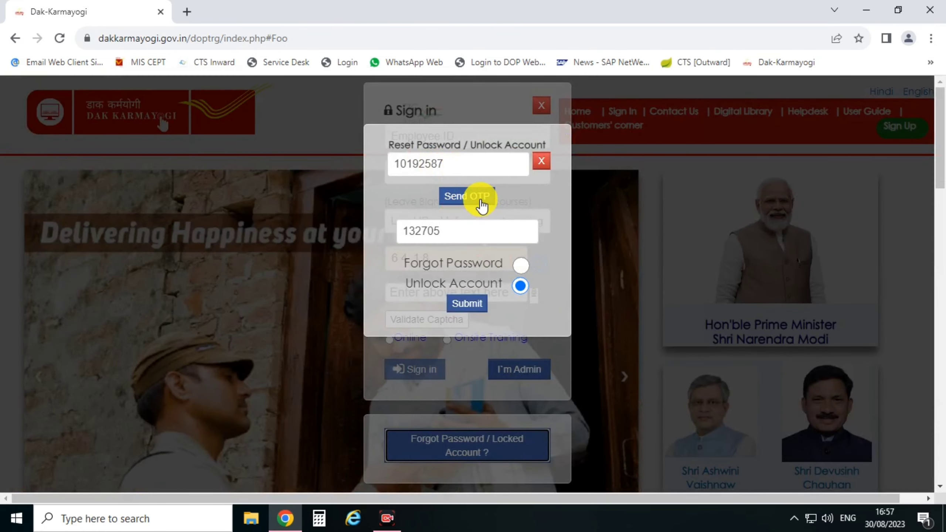
{"action": "left_click_drag", "start_coordinate": [458, 233], "coordinate": [363, 239]}
{"action": "key", "text": "BackSpace"}
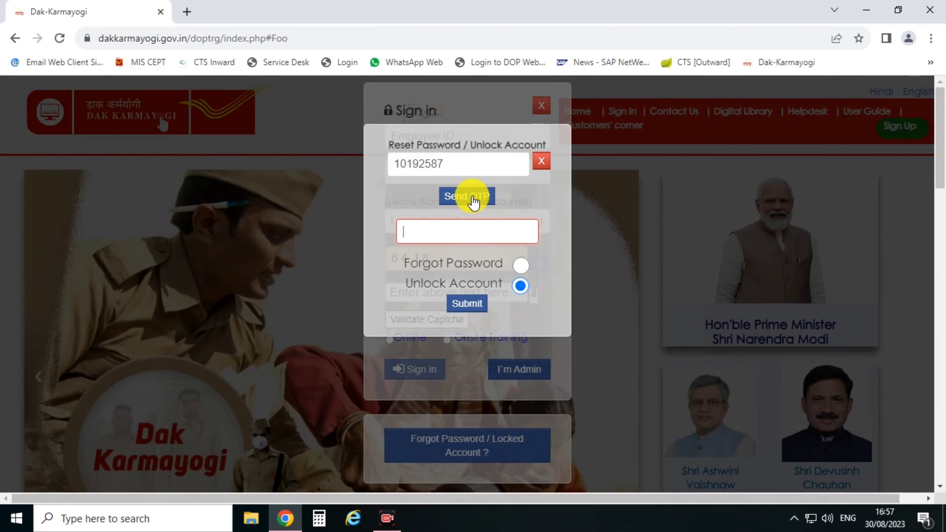
Request a fresh OTP for the employee ID and dismiss the mobile-delivery notice
{"action": "left_click", "coordinate": [465, 169]}
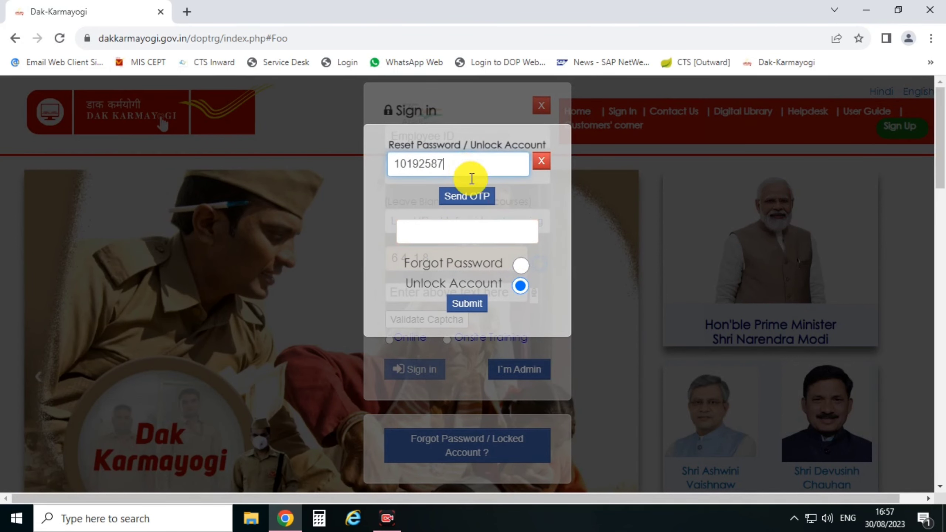
{"action": "left_click", "coordinate": [480, 201]}
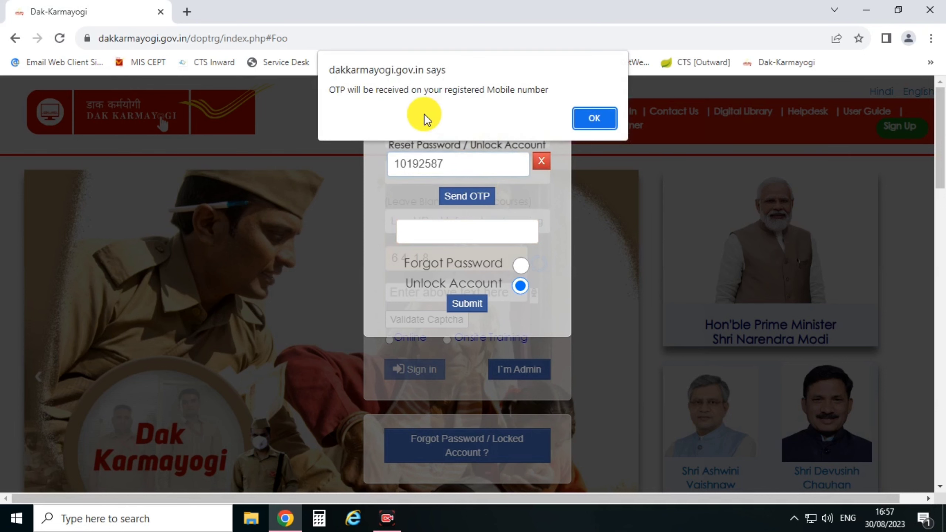
{"action": "left_click", "coordinate": [595, 117]}
{"action": "left_click", "coordinate": [459, 232]}
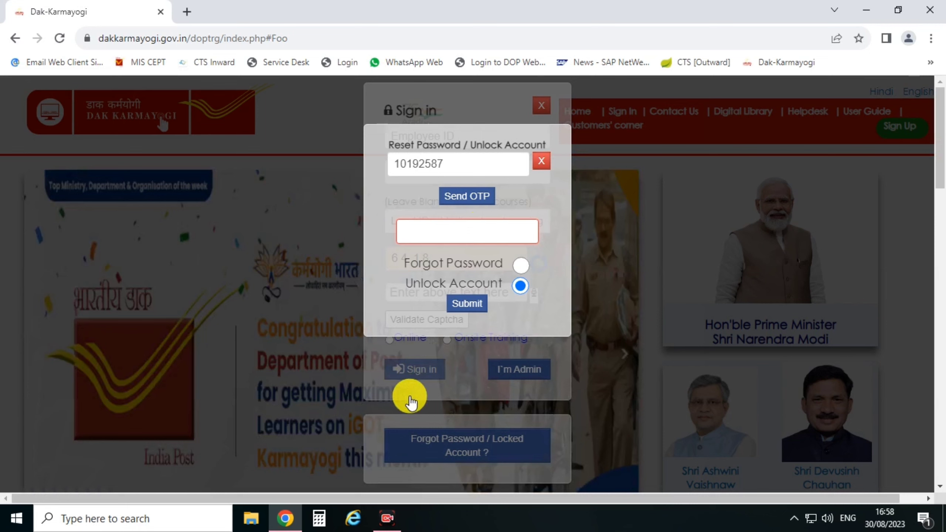
Submit the new OTP with Forgot Password chosen and select the default password shown
{"action": "left_click", "coordinate": [387, 518]}
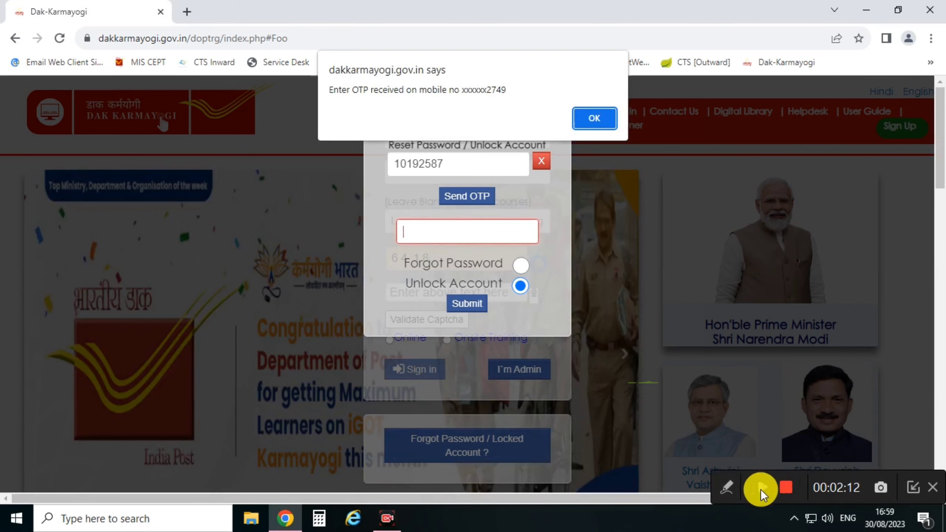
{"action": "left_click", "coordinate": [595, 117]}
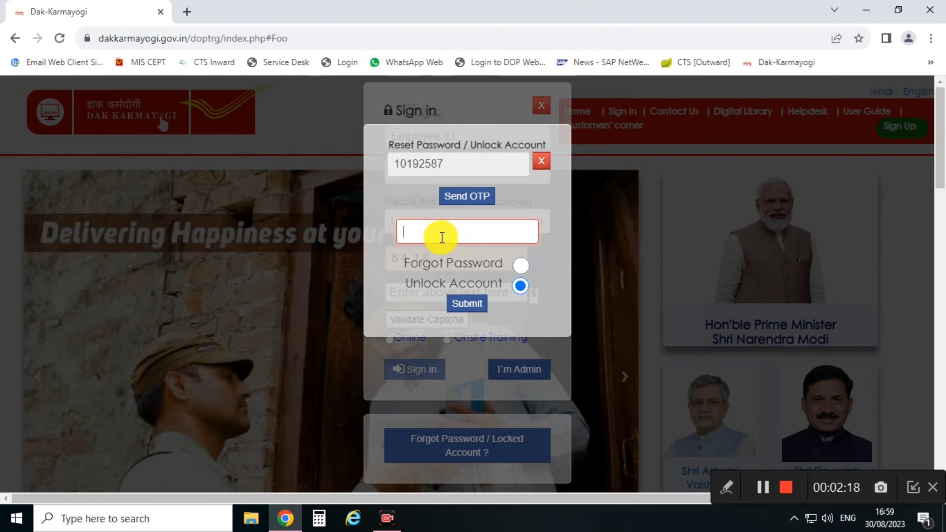
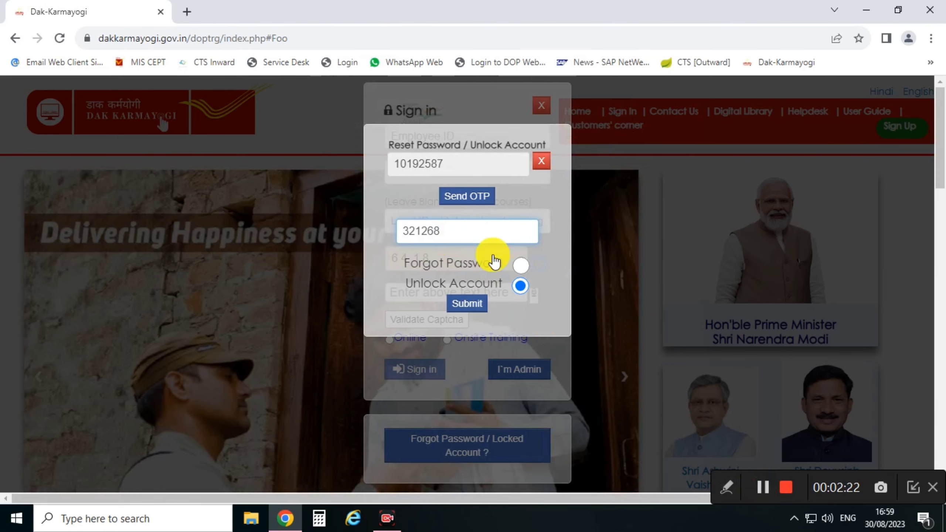
{"action": "left_click", "coordinate": [522, 267]}
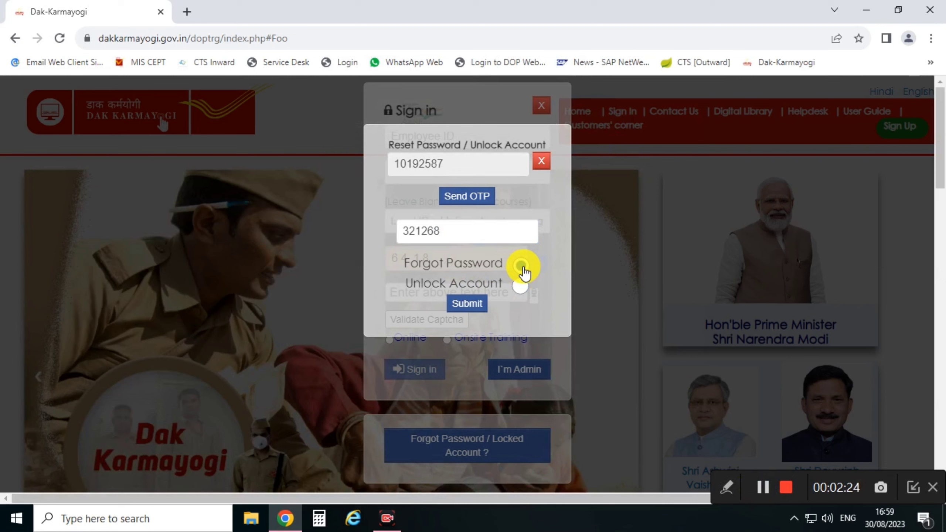
{"action": "left_click", "coordinate": [470, 305]}
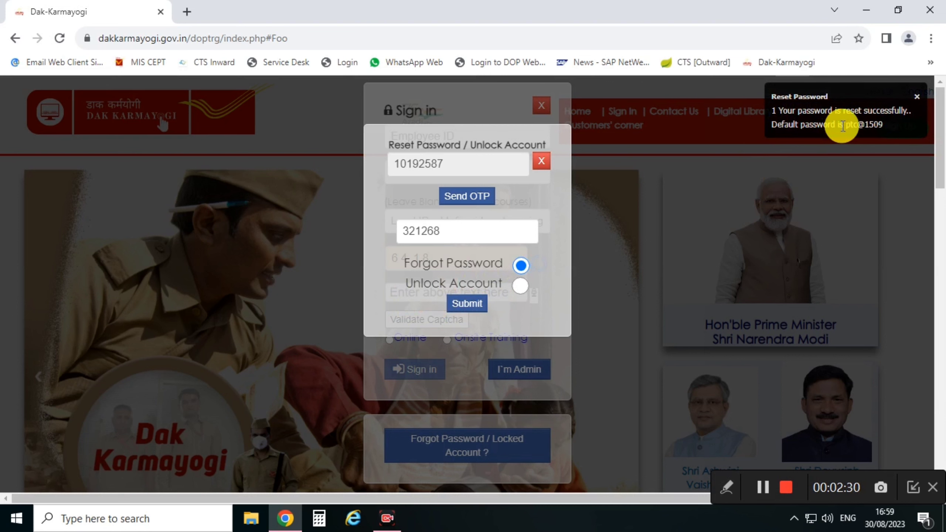
{"action": "left_click_drag", "start_coordinate": [844, 124], "coordinate": [885, 127]}
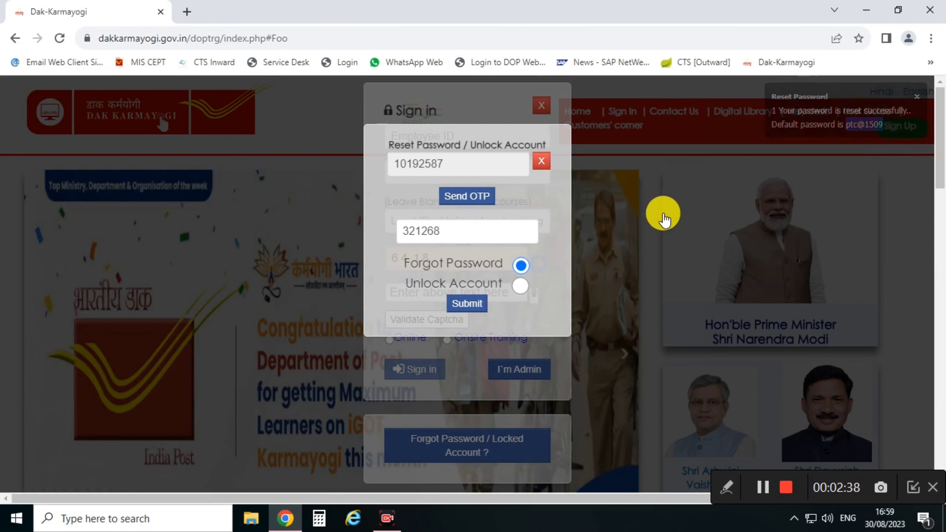
Fill the Sign in form with the saved employee ID and the default password
{"action": "left_click", "coordinate": [541, 162]}
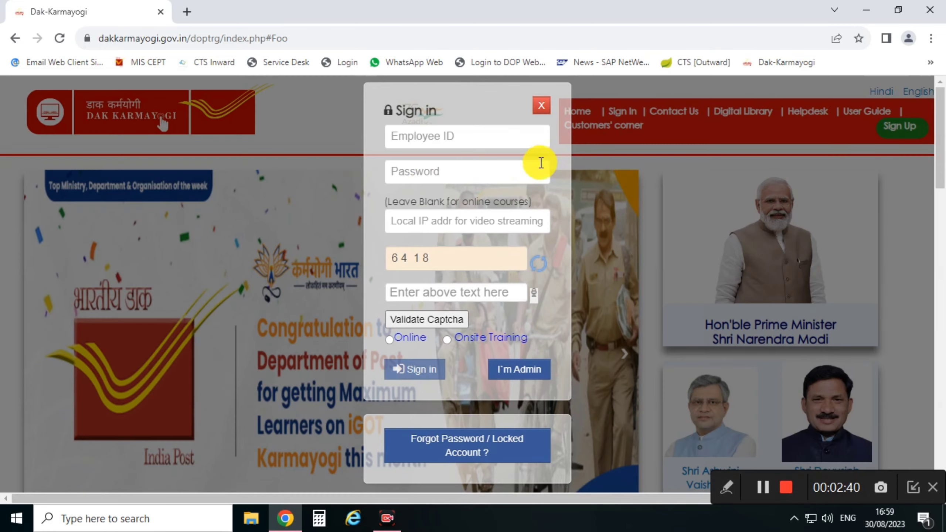
{"action": "left_click", "coordinate": [429, 141]}
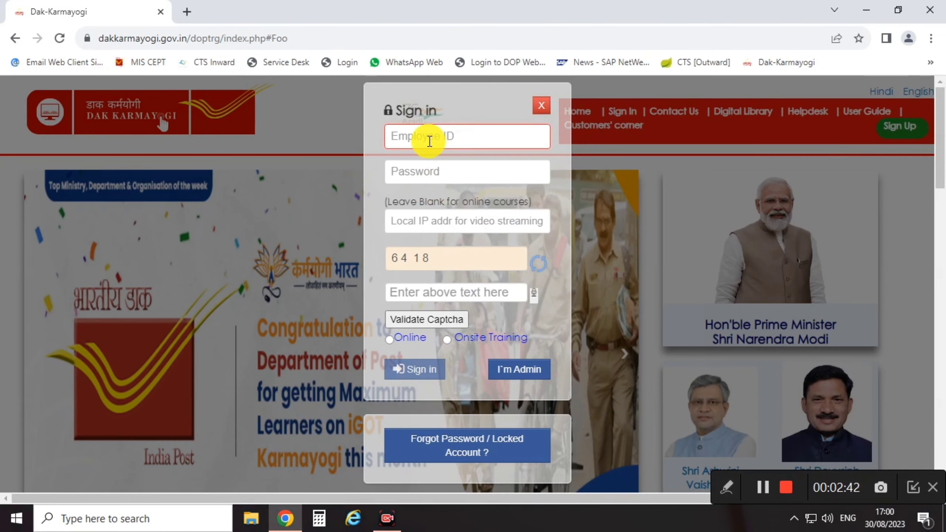
{"action": "key", "text": "Down"}
{"action": "key", "text": "Down"}
{"action": "key", "text": "Return"}
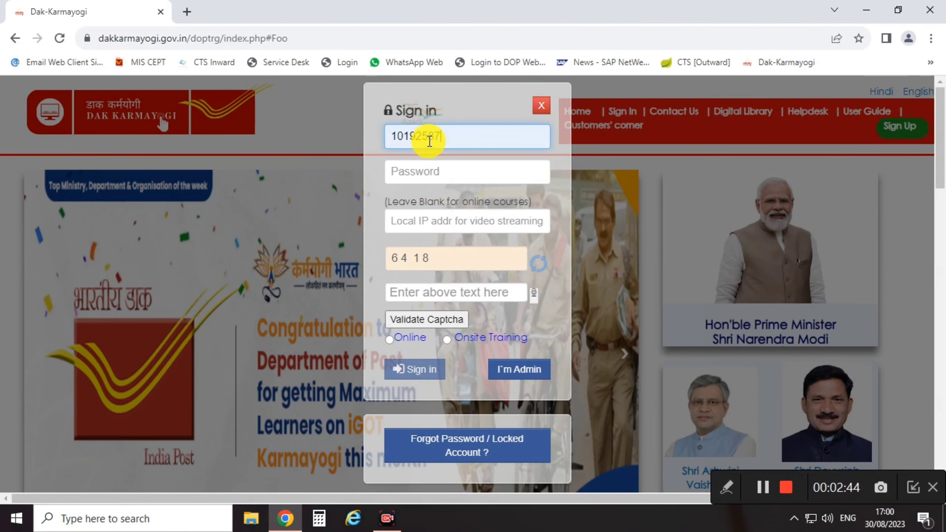
{"action": "left_click", "coordinate": [423, 176]}
{"action": "type", "text": "**"}
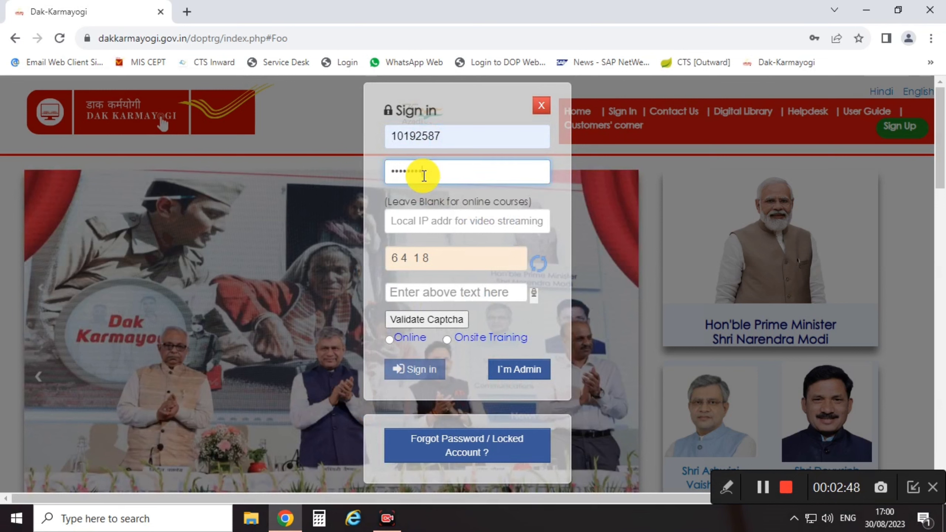
Enter and validate the captcha, choose Online, and sign in
{"action": "left_click", "coordinate": [417, 294]}
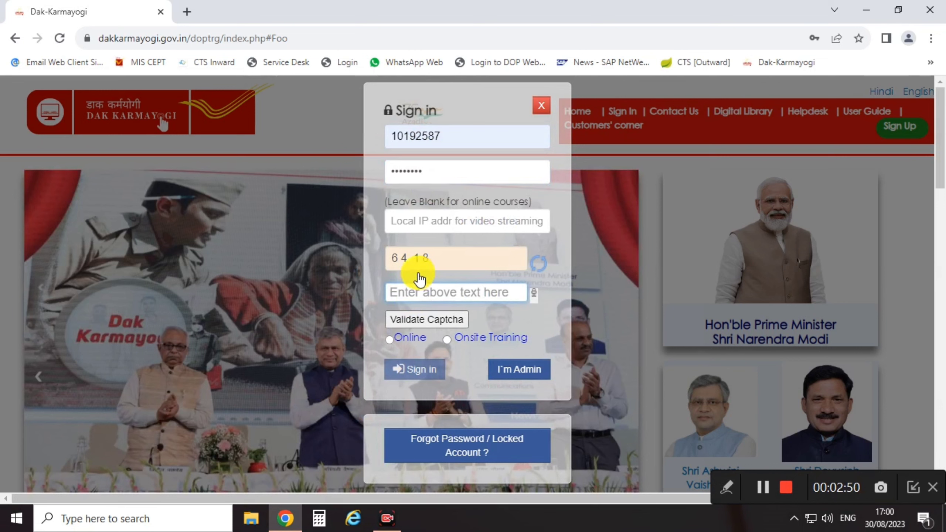
{"action": "type", "text": "654"}
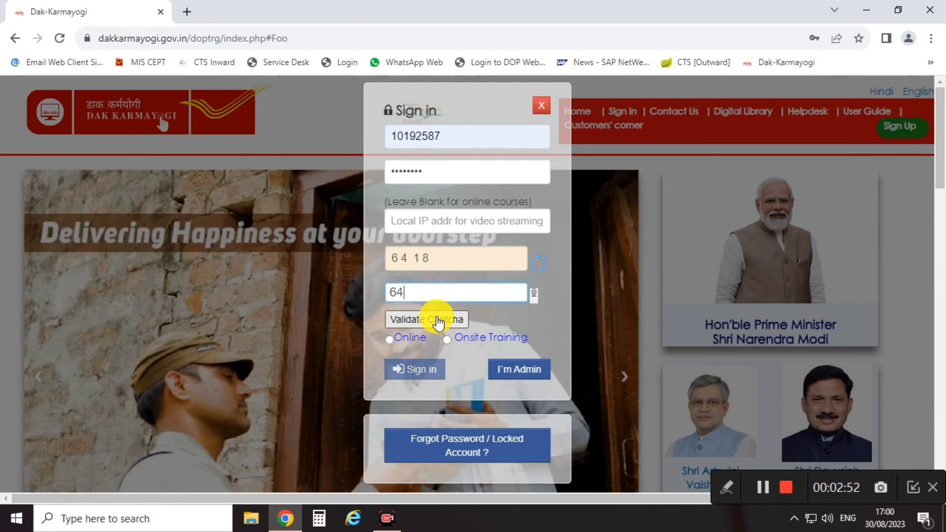
{"action": "type", "text": "18"}
{"action": "left_click", "coordinate": [419, 321]}
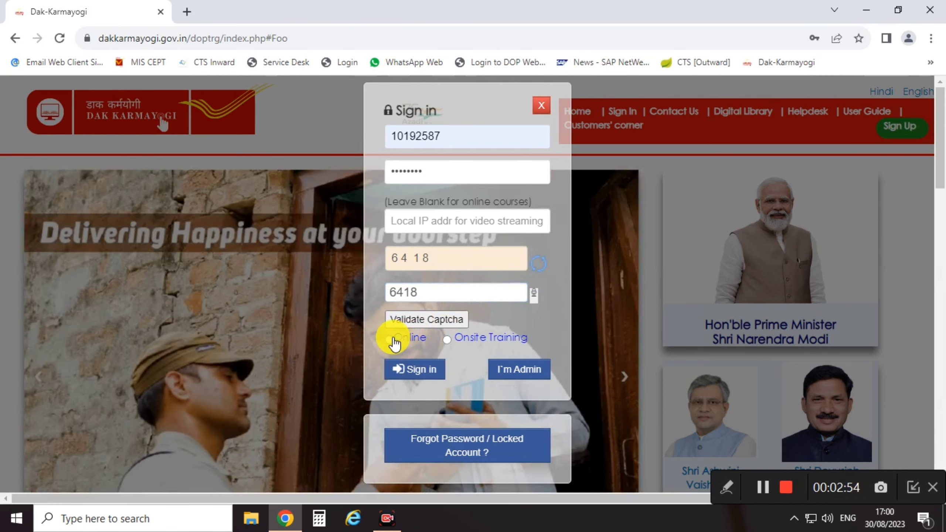
{"action": "left_click", "coordinate": [390, 339]}
{"action": "left_click", "coordinate": [411, 367]}
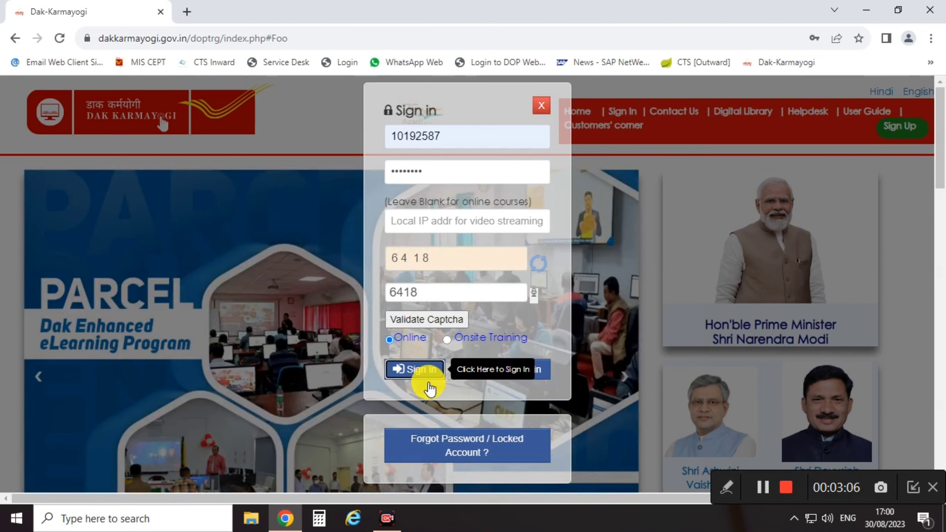
{"action": "left_click", "coordinate": [429, 385]}
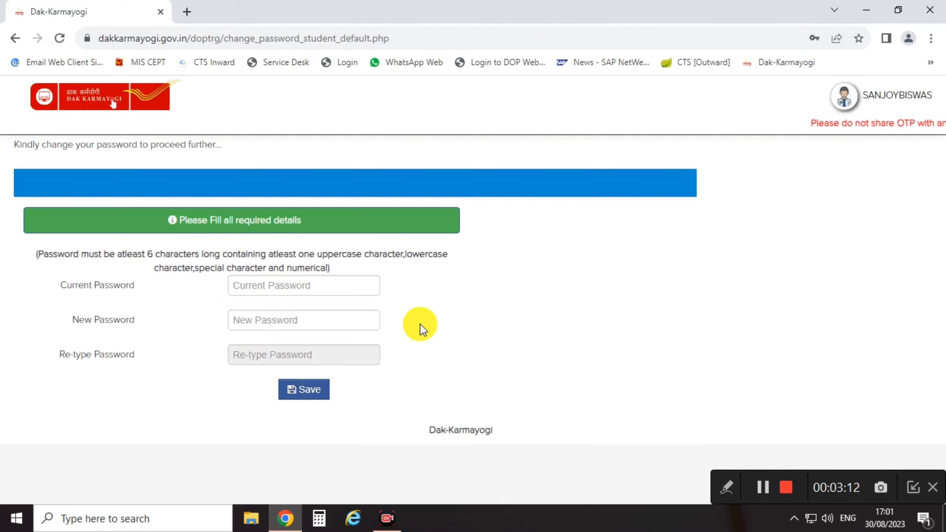
Enter the current, new and retyped passwords and save the change
{"action": "left_click", "coordinate": [276, 284]}
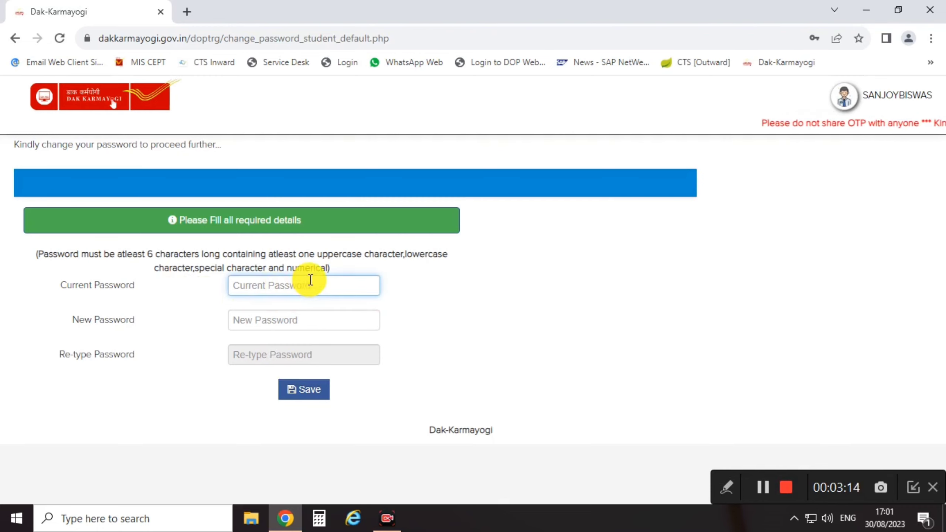
{"action": "type", "text": "••"}
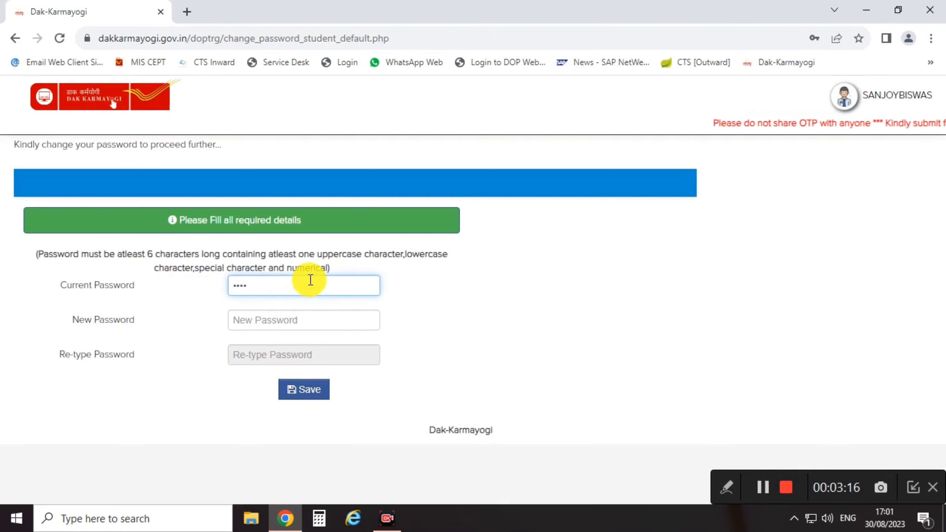
{"action": "key", "text": "Tab"}
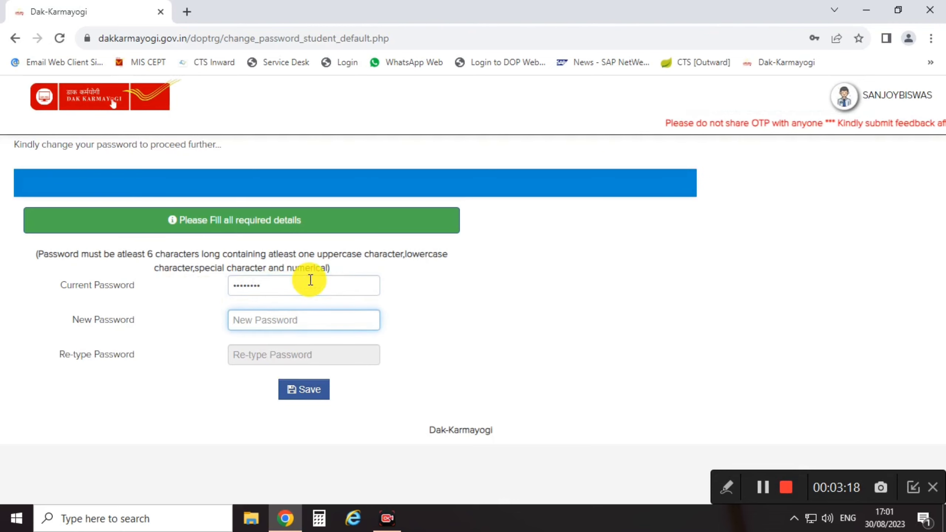
{"action": "type", "text": "•••••••"}
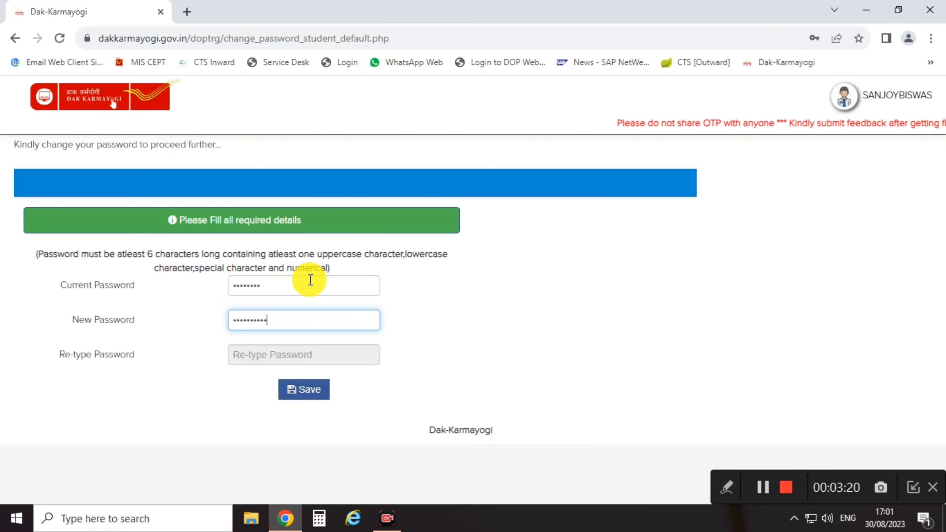
{"action": "key", "text": "Tab"}
{"action": "type", "text": "••"}
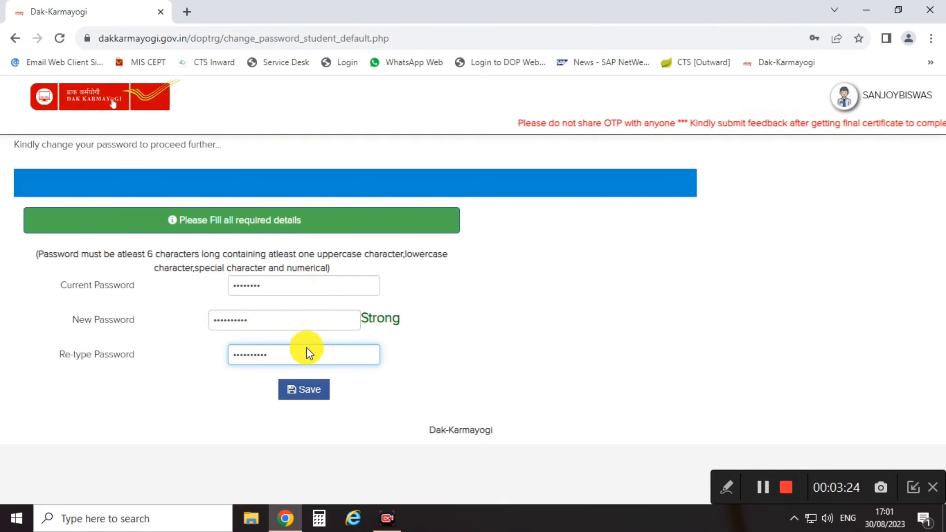
{"action": "left_click", "coordinate": [305, 390]}
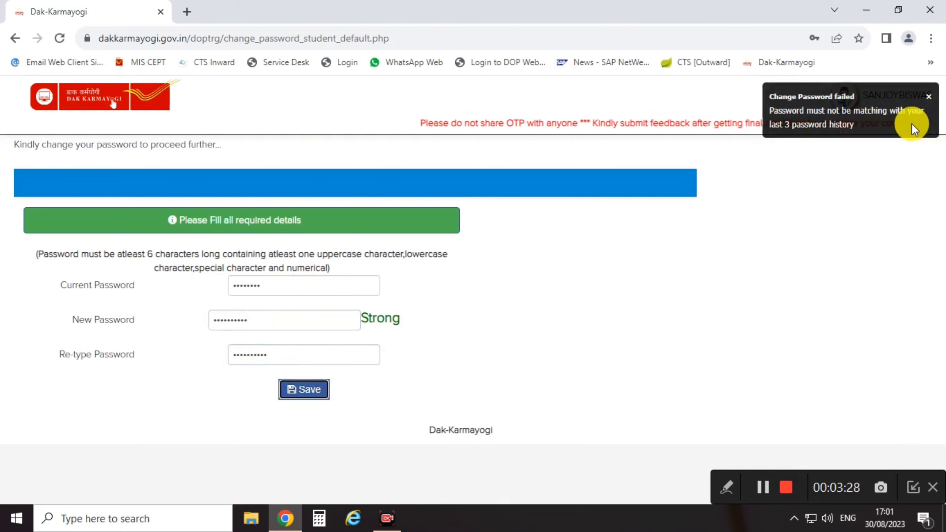
Replace the rejected new password with a different one, retype it, and save
{"action": "double_click", "coordinate": [259, 321]}
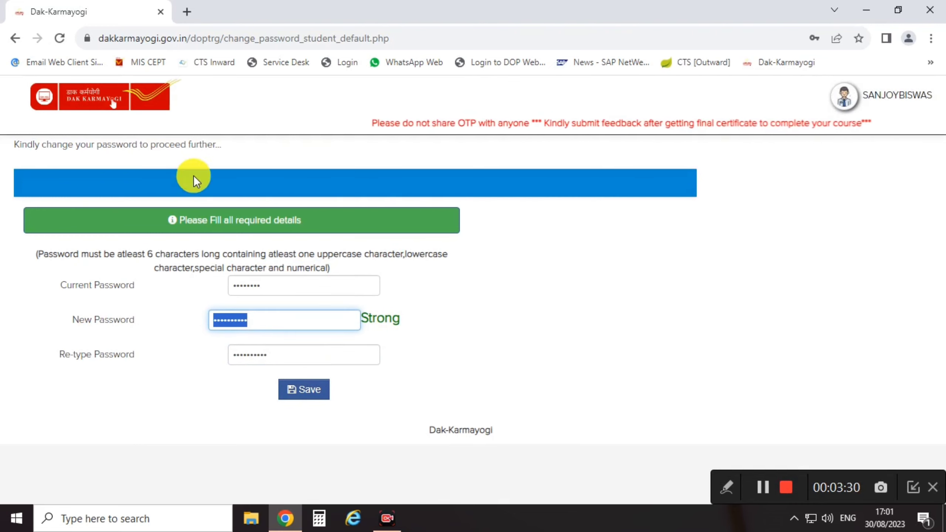
{"action": "type", "text": "••••••"}
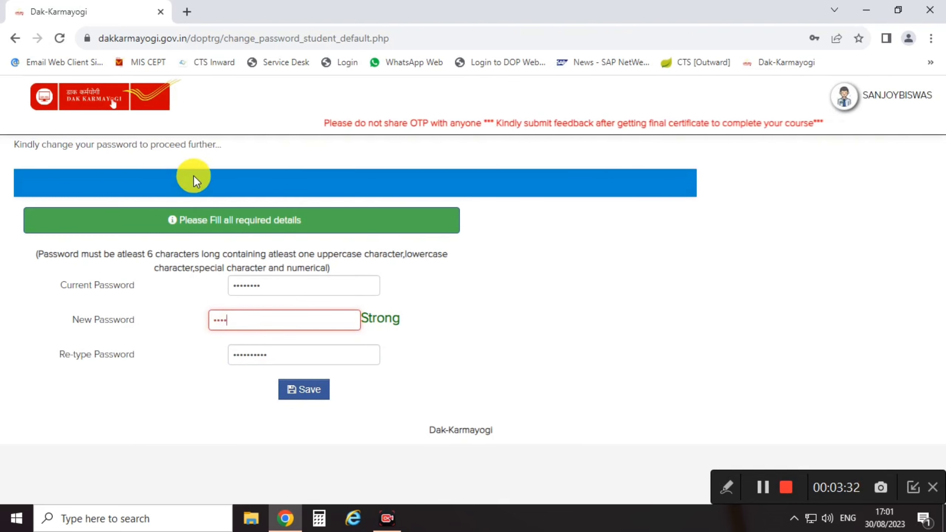
{"action": "type", "text": "•••••••••••"}
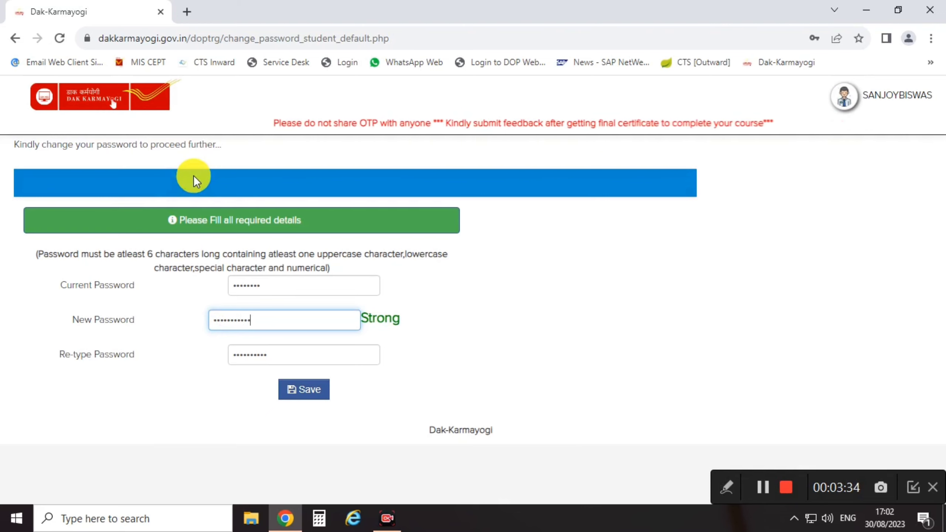
{"action": "key", "text": "Tab"}
{"action": "type", "text": "••••••"}
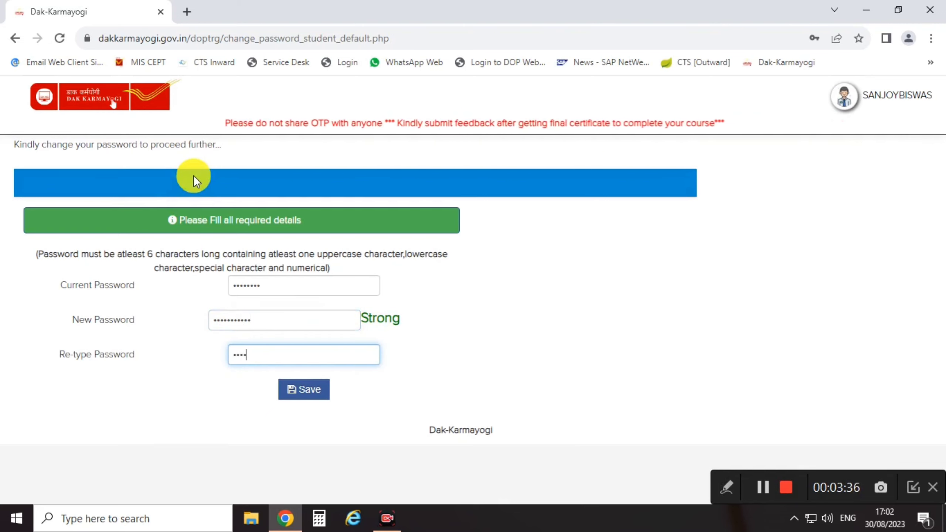
{"action": "type", "text": "••••"}
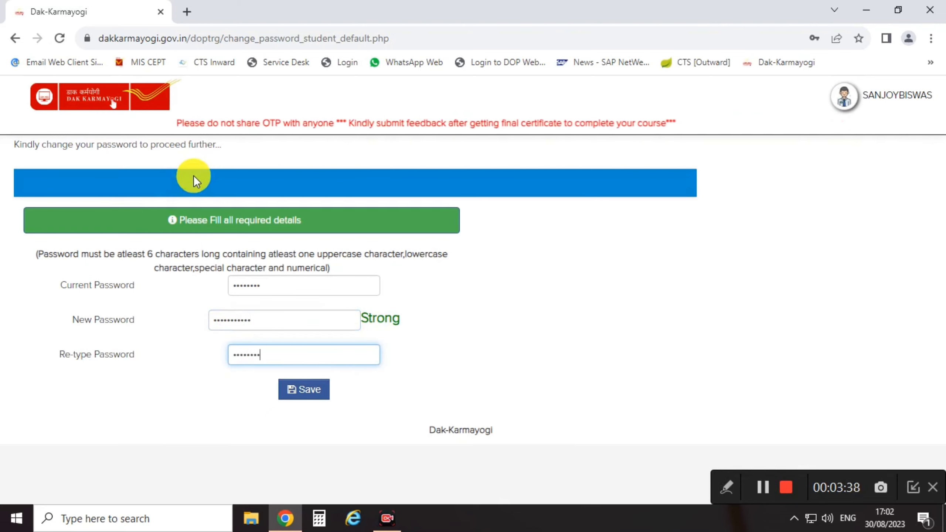
{"action": "type", "text": "•"}
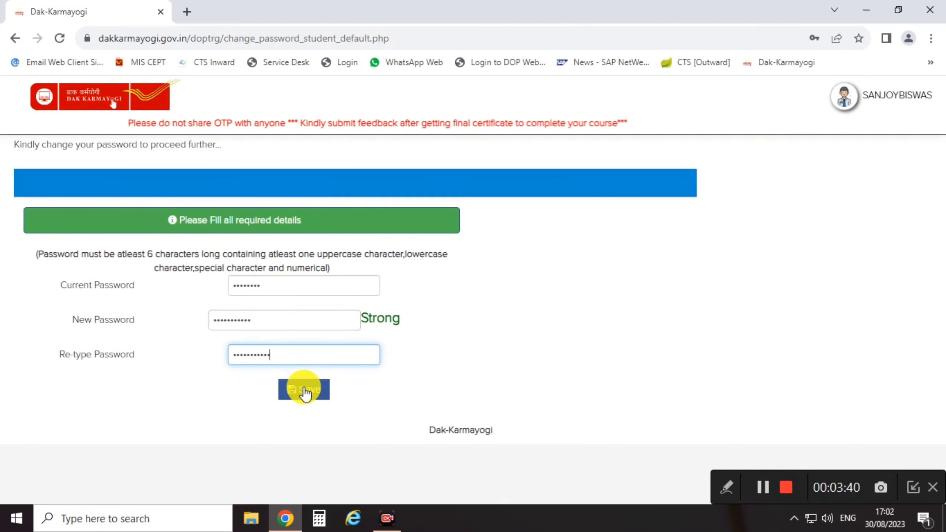
{"action": "left_click", "coordinate": [302, 389]}
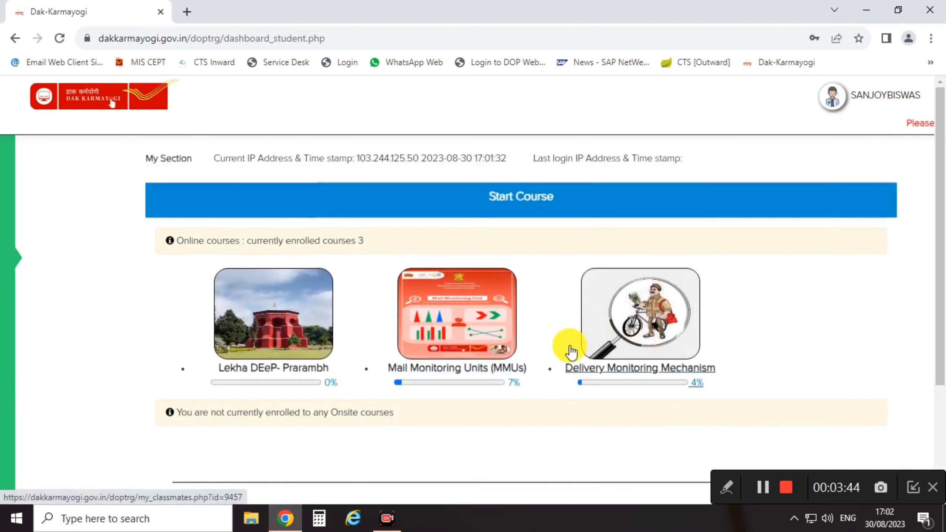
{"action": "mouse_move", "coordinate": [6, 256]}
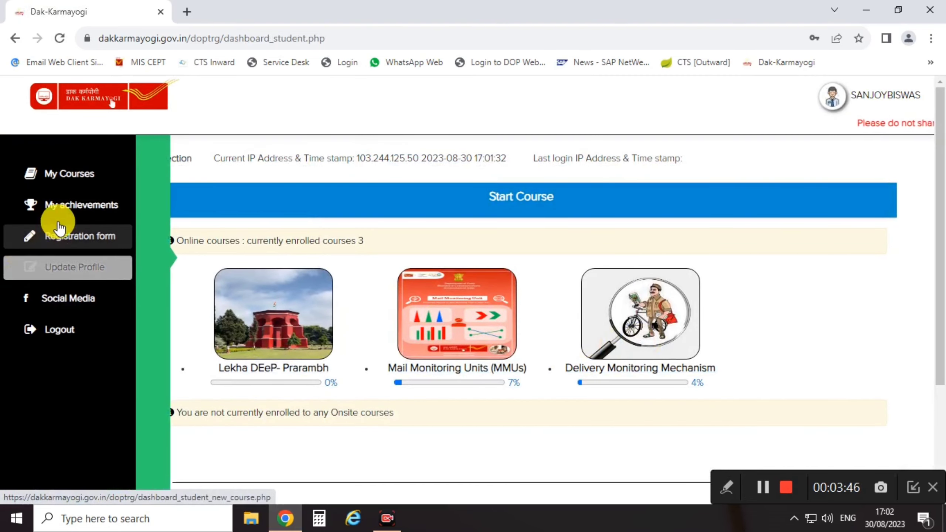